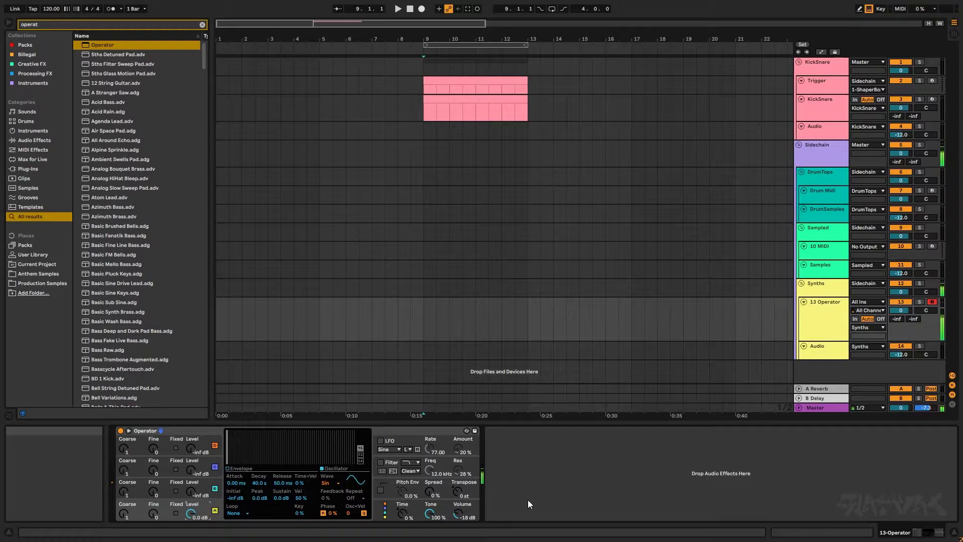
Step: Set the waveform of Operator's oscillator A to Noise White
click(328, 483)
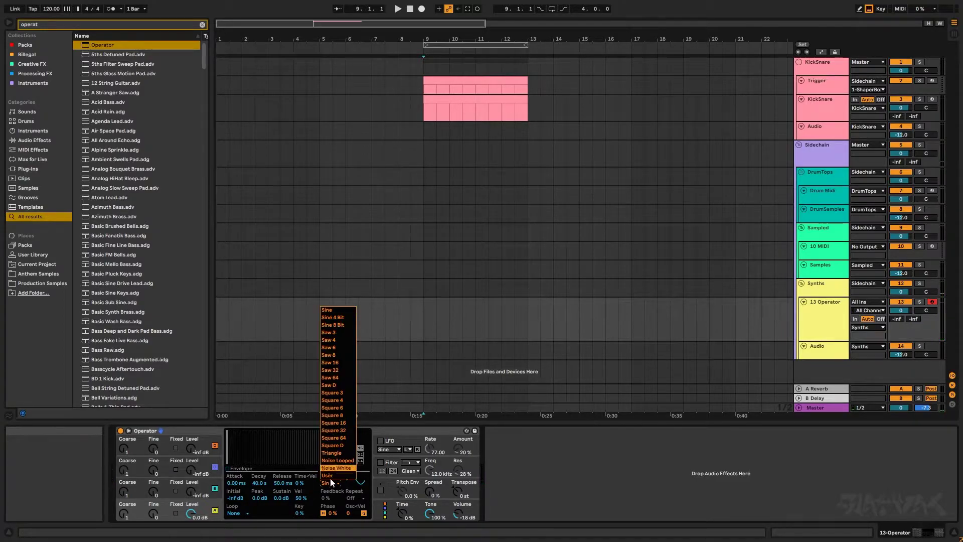
click(335, 469)
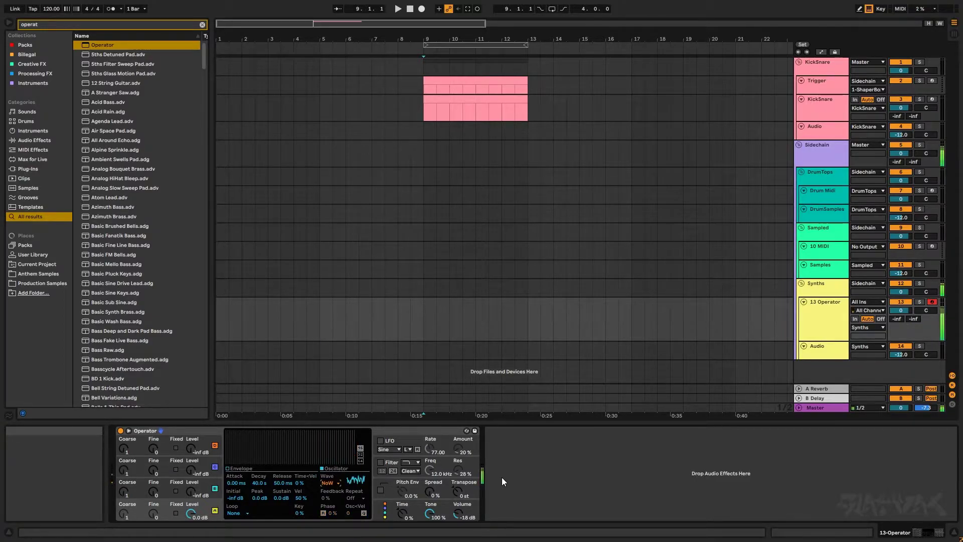
click(552, 477)
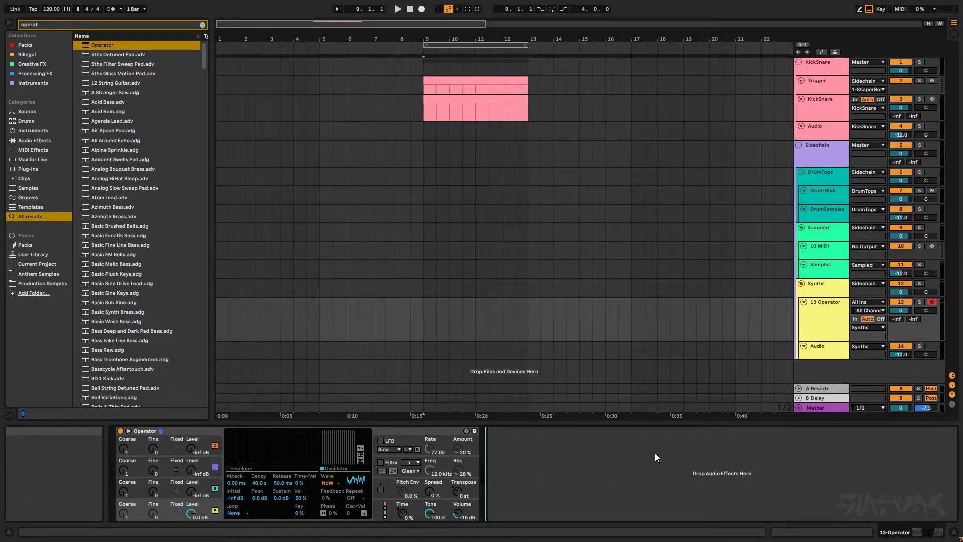
Step: Search the browser for "auto" and add an Auto Filter after Operator on the 13 Operator track
key(ctrl+f)
text(autio)
key(BackSpace)
key(BackSpace)
key(BackSpace)
key(BackSpace)
key(ctrl+f)
text(auto)
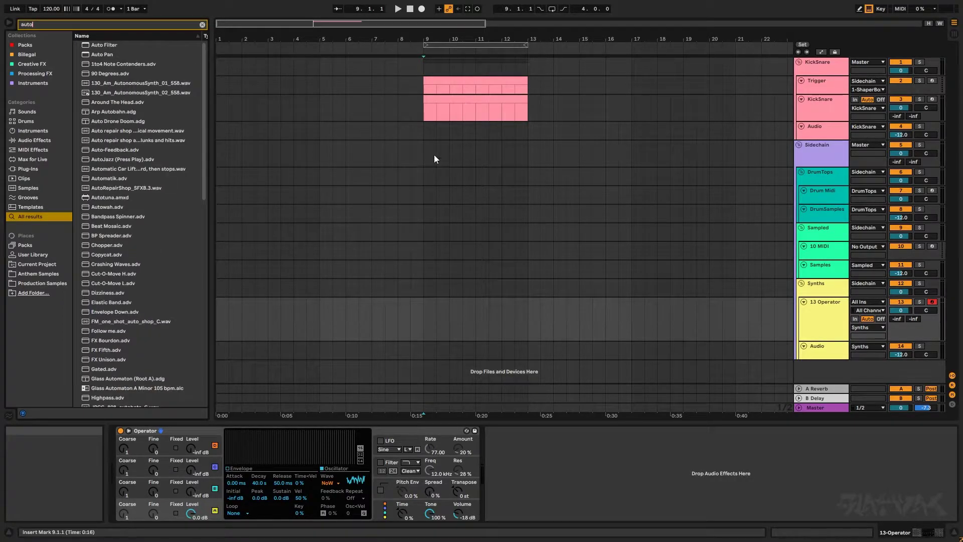
drag(105, 45, 630, 498)
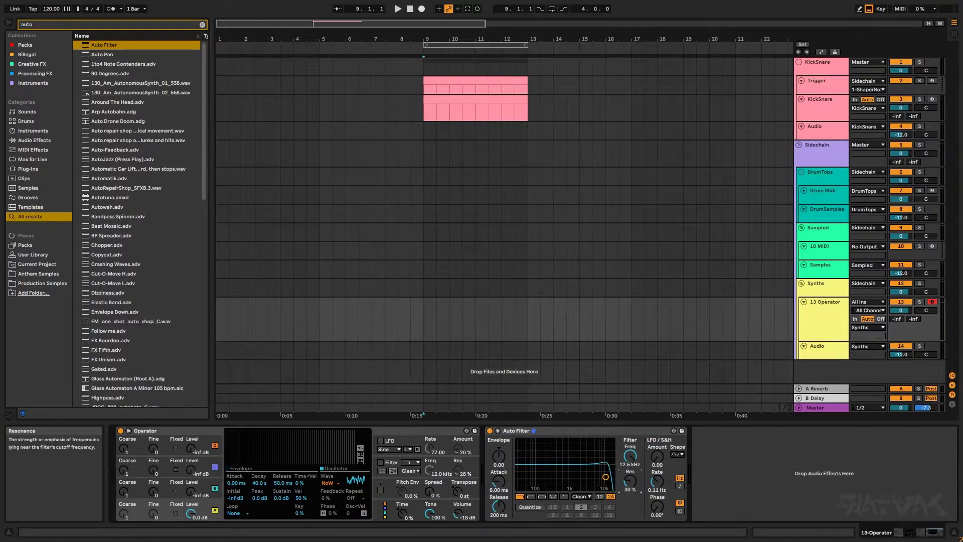
Step: Set Auto Filter's low-pass cutoff to about 1.03 kHz with a resonance of 33%
drag(606, 477, 576, 487)
mouse_move(630, 460)
mouse_down()
mouse_move(630, 482)
mouse_move(630, 460)
mouse_up()
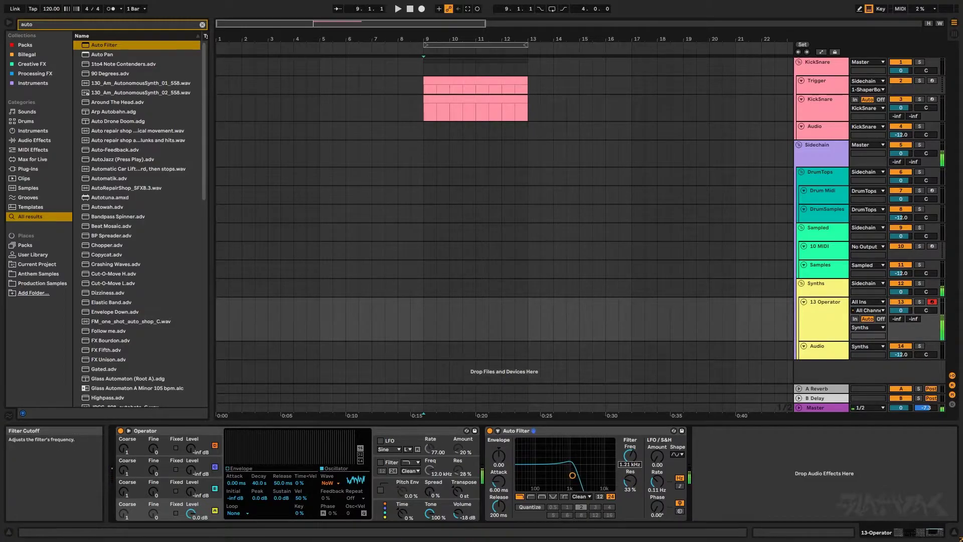
click(561, 431)
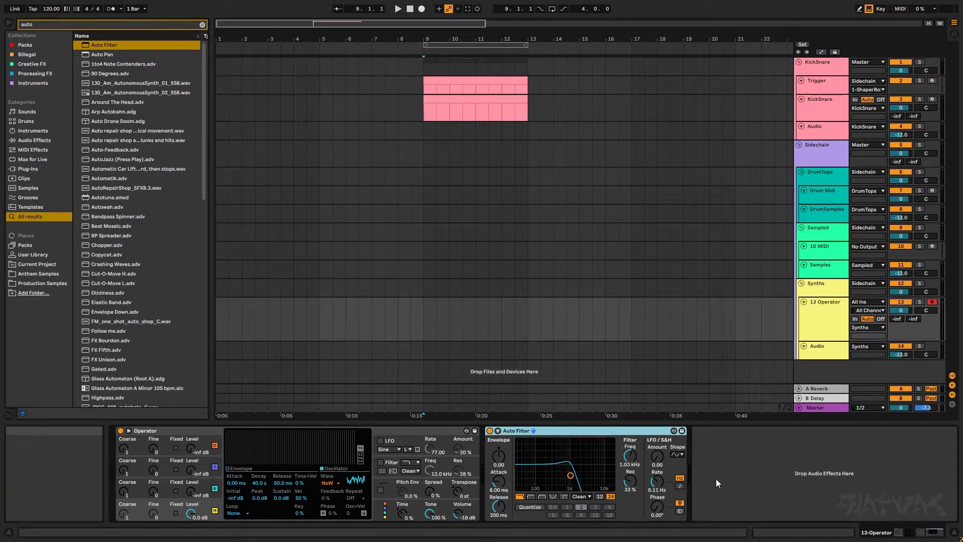
click(720, 465)
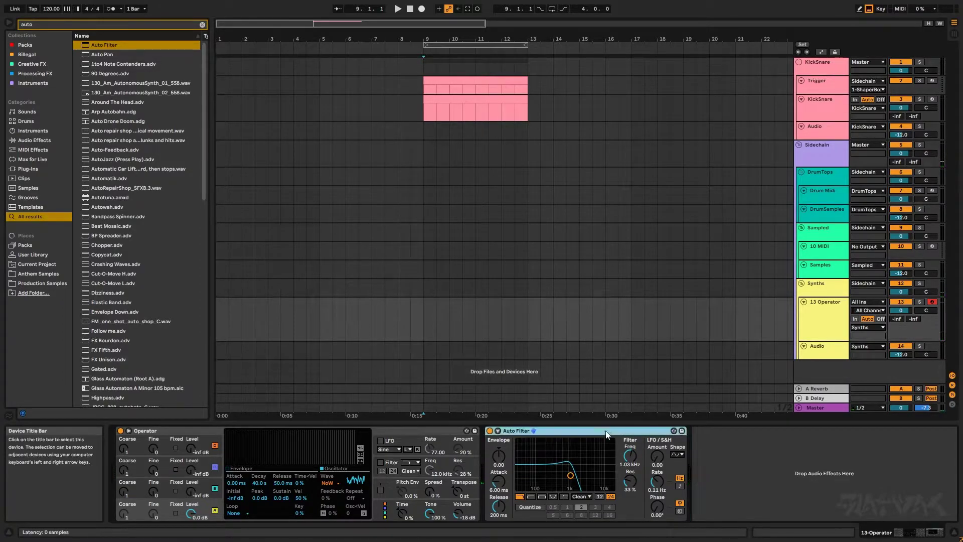
Step: Search for "lfo", add LFO.amxd after Auto Filter, and map it to the filter's frequency
click(685, 431)
text(lfo)
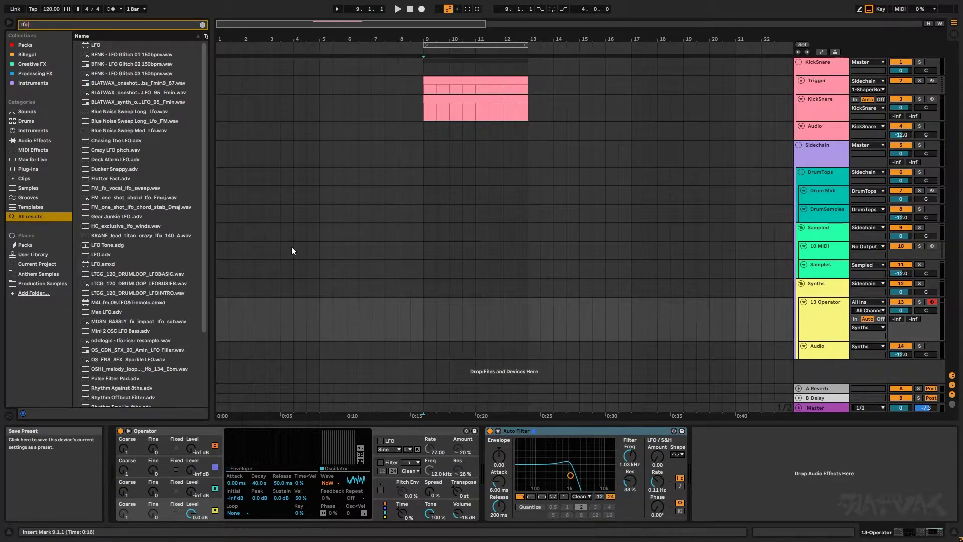
drag(96, 265, 817, 481)
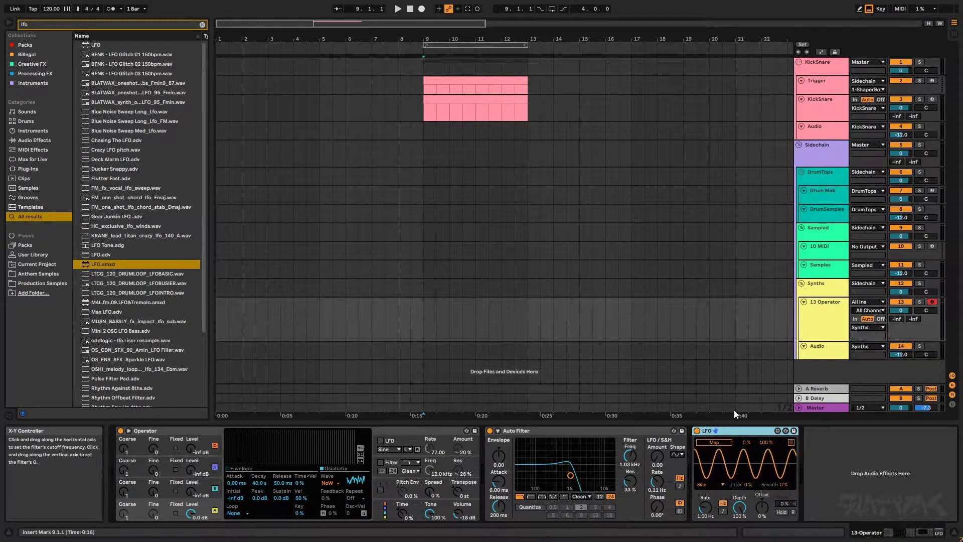
click(710, 442)
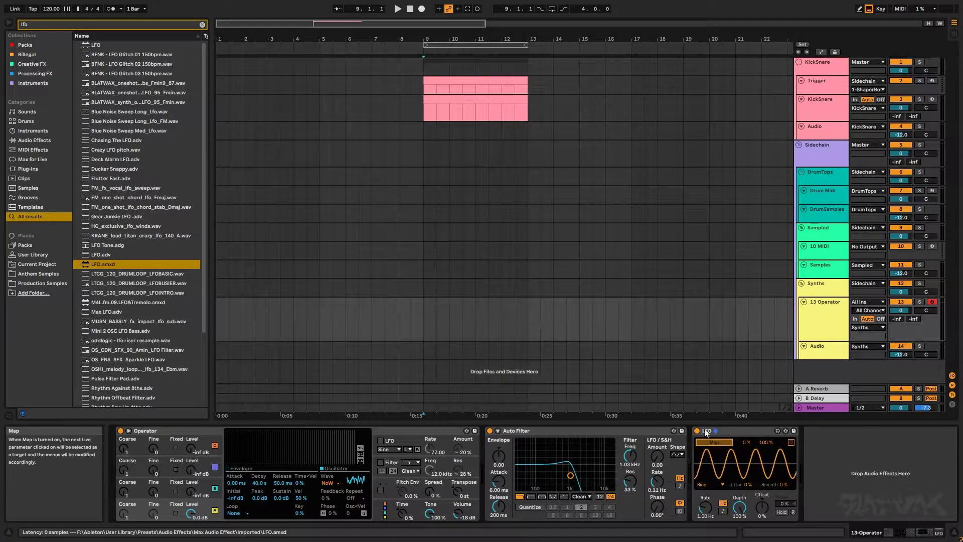
click(630, 457)
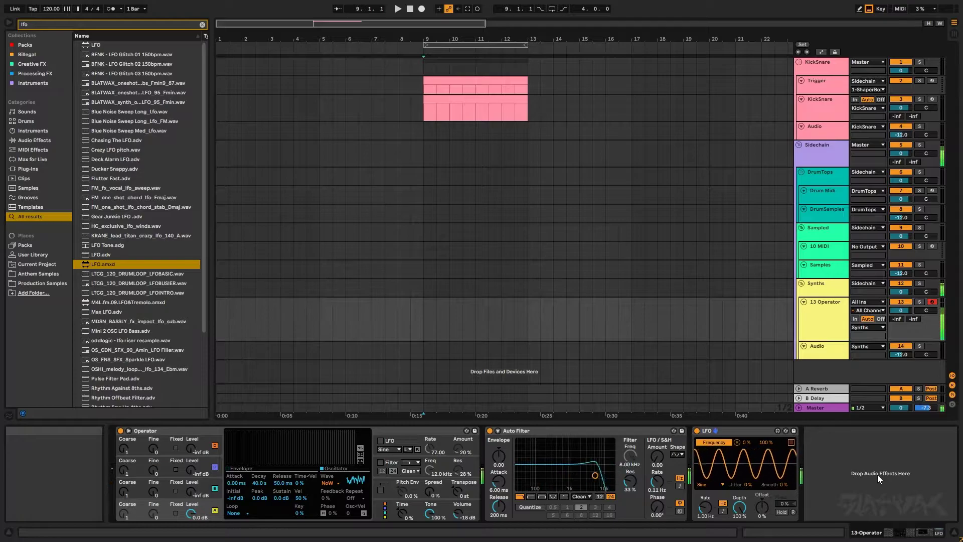
Step: Set the LFO to the Random shape with 83% smoothing, a rate of 9.08 Hz and a depth of 9.45%
click(715, 484)
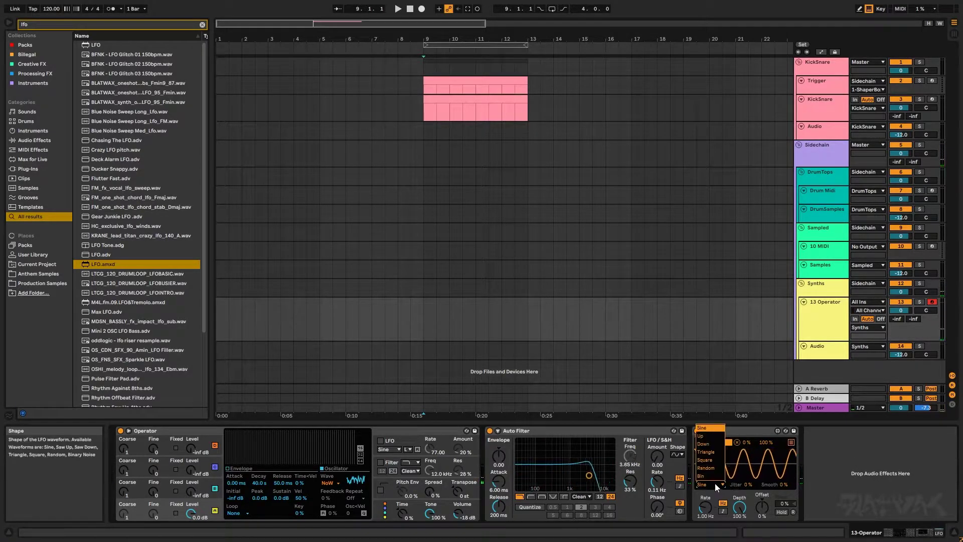
click(718, 469)
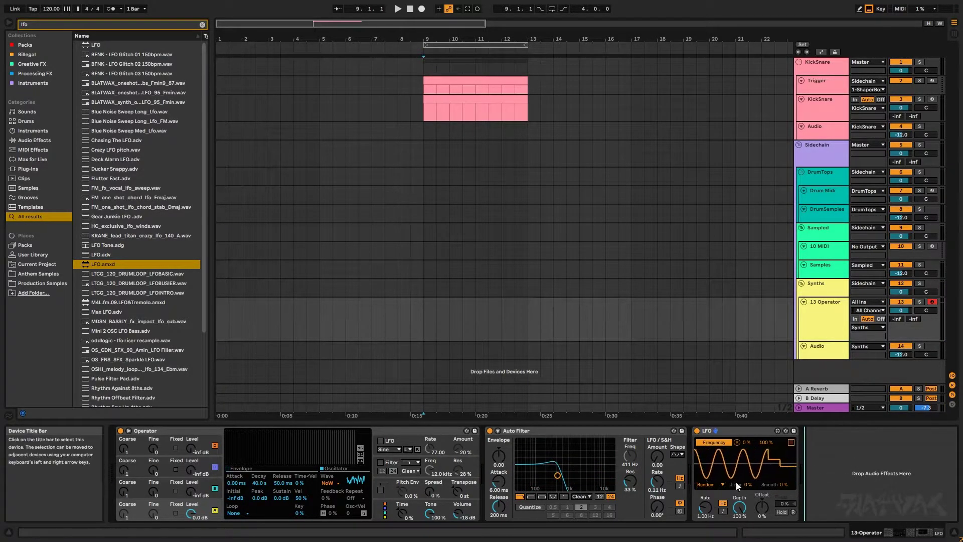
drag(707, 508, 706, 440)
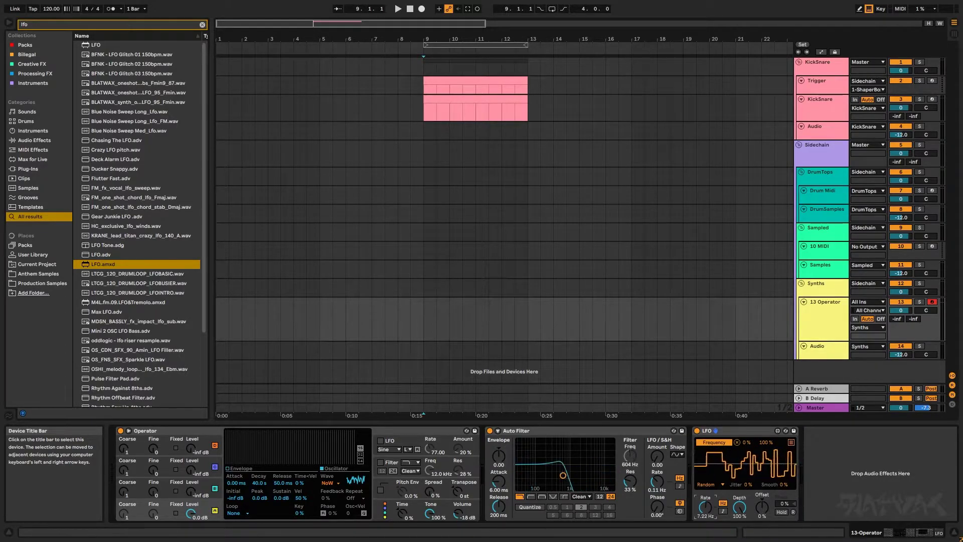
drag(781, 484, 782, 429)
click(706, 507)
drag(705, 507, 711, 501)
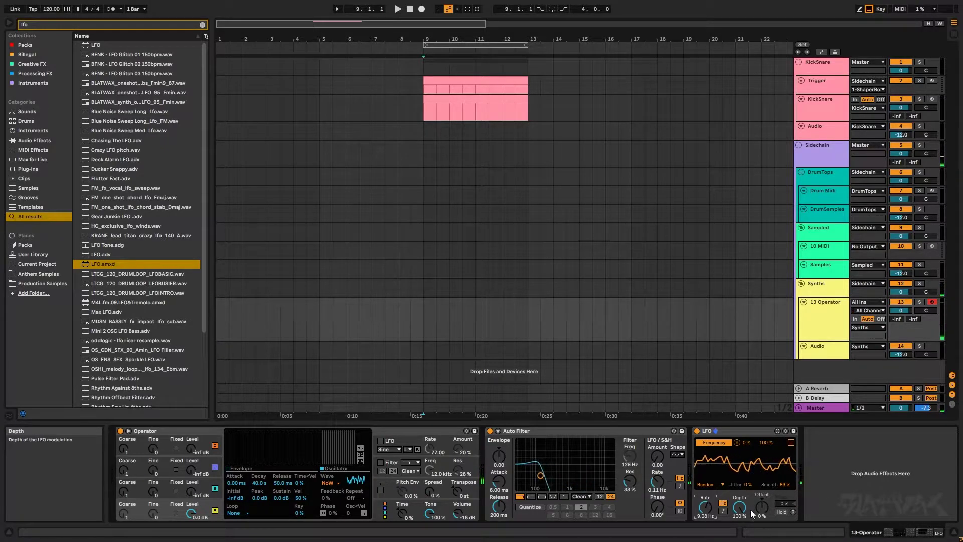
mouse_move(741, 511)
mouse_down()
mouse_move(740, 541)
mouse_move(739, 506)
mouse_up()
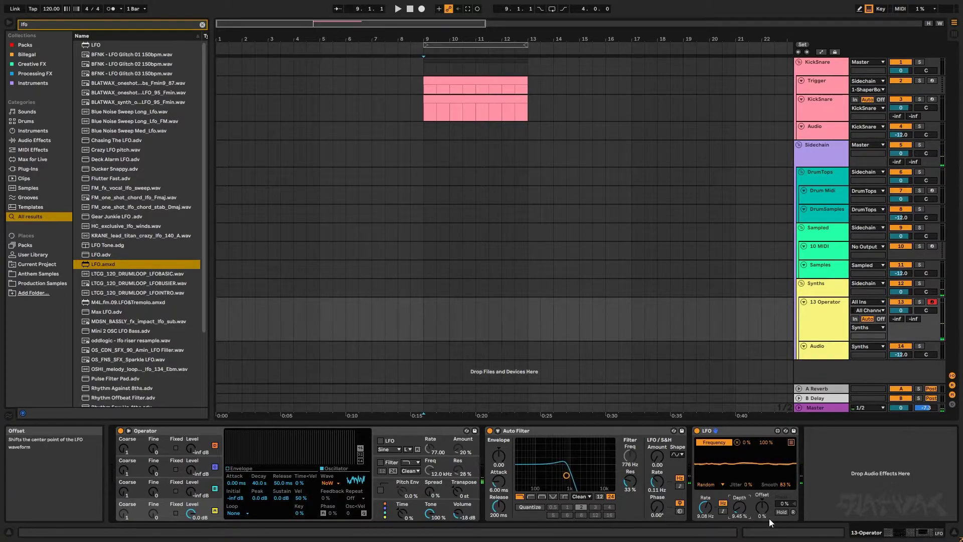
Step: Try different LFO offset values, down to about -16%, and return the offset to 0%
drag(758, 510, 758, 459)
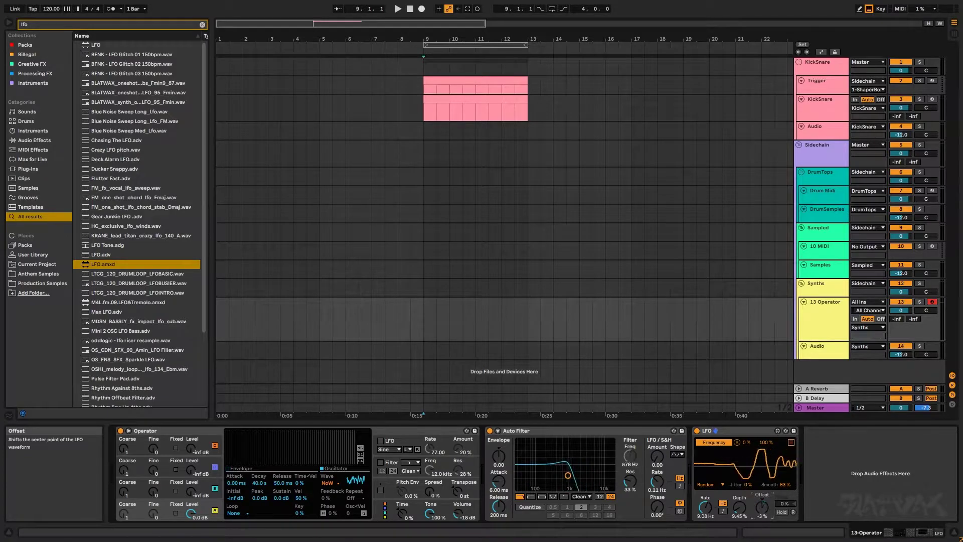
drag(762, 506, 761, 539)
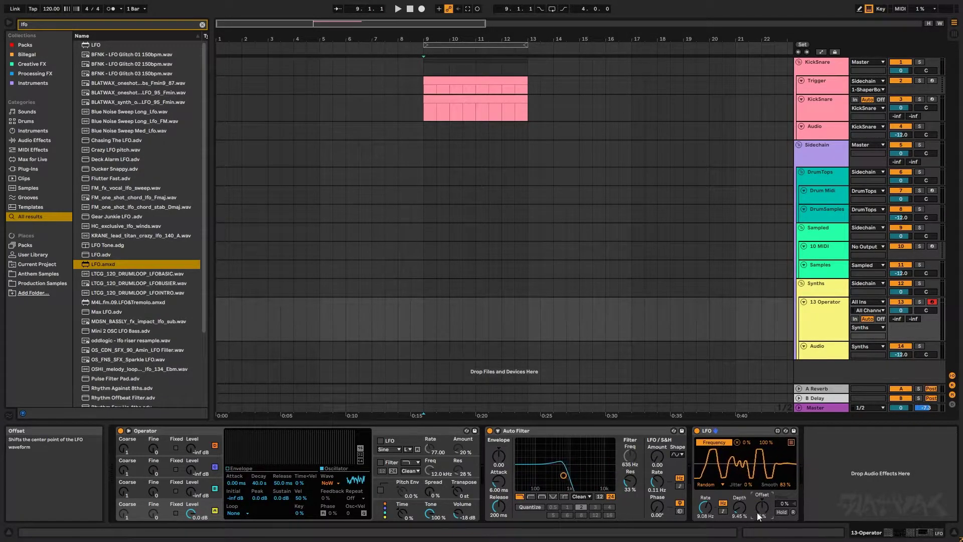
mouse_move(758, 504)
mouse_down()
mouse_move(758, 532)
mouse_move(762, 506)
mouse_up()
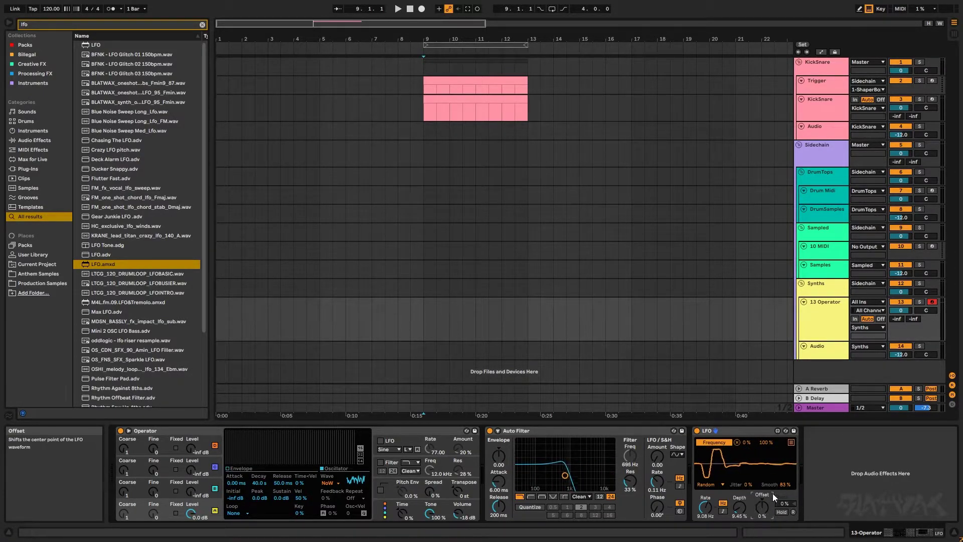
drag(761, 510, 761, 517)
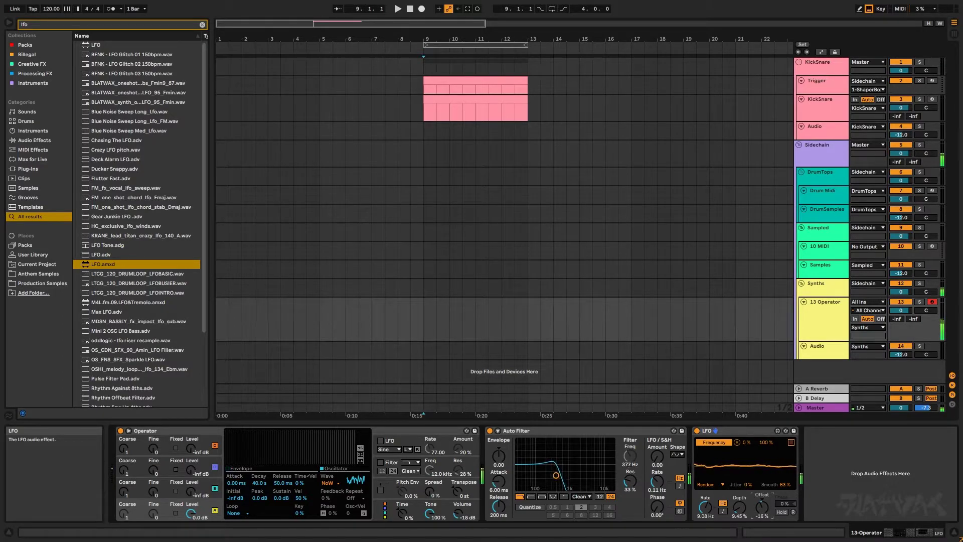
drag(761, 516, 760, 512)
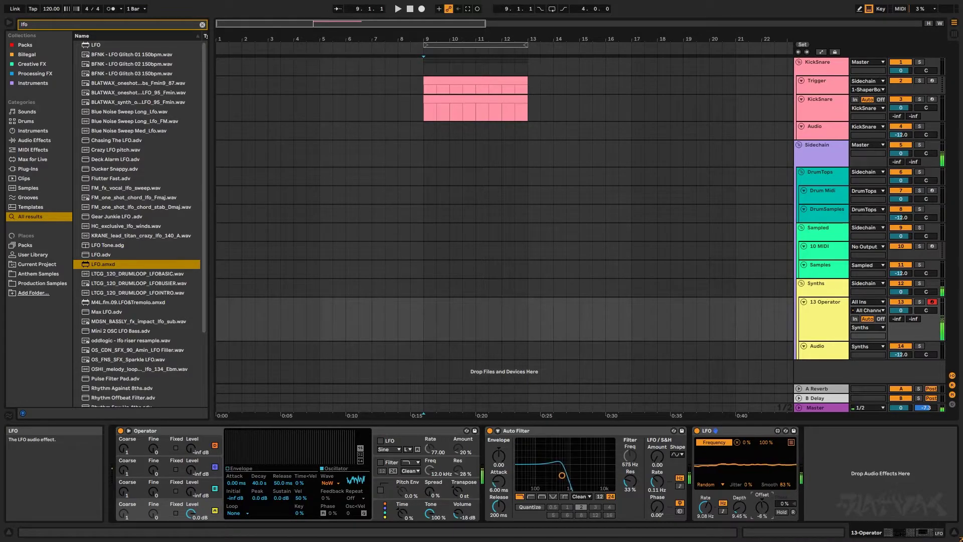
drag(761, 512, 761, 511)
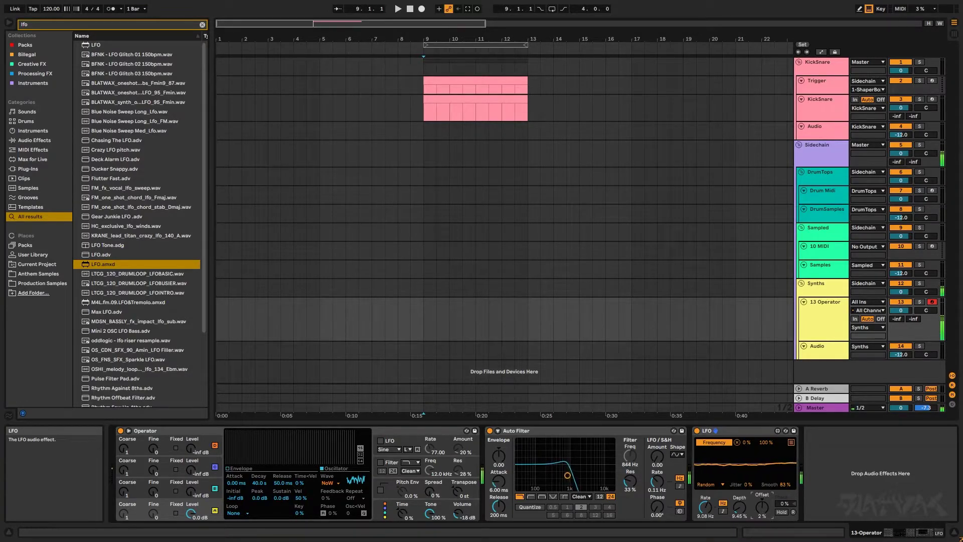
drag(761, 509, 762, 509)
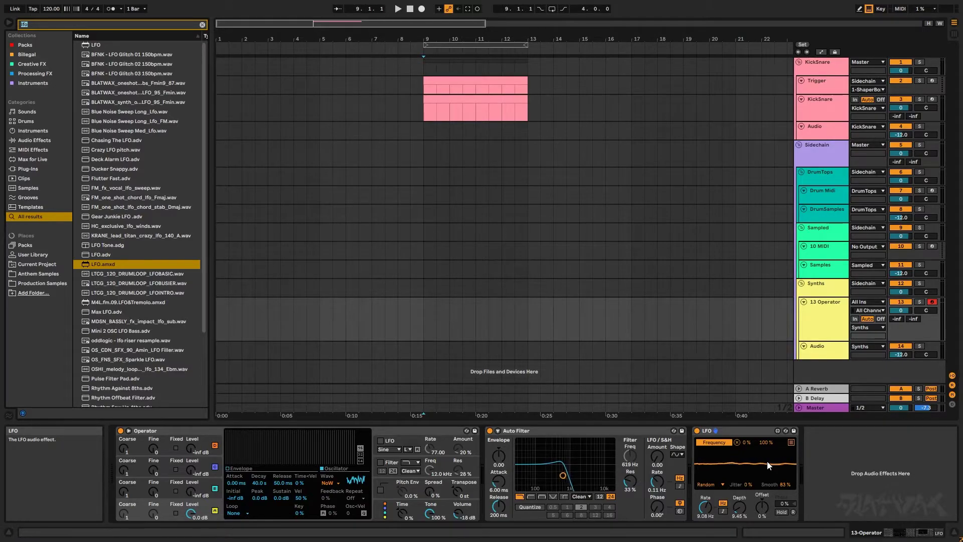
Step: Search the browser for "hybrid" and add Hybrid Reverb after the LFO
text(hybrid)
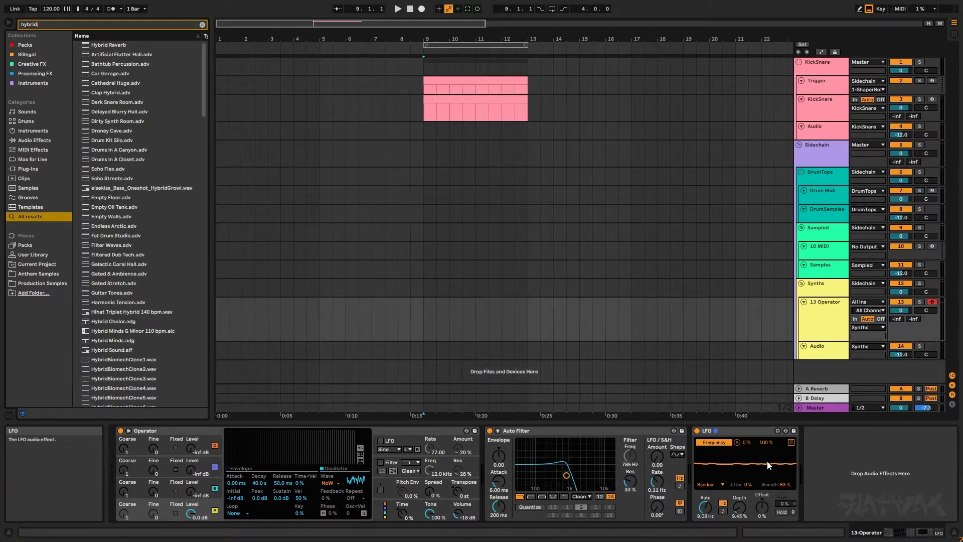
key(Down)
key(Return)
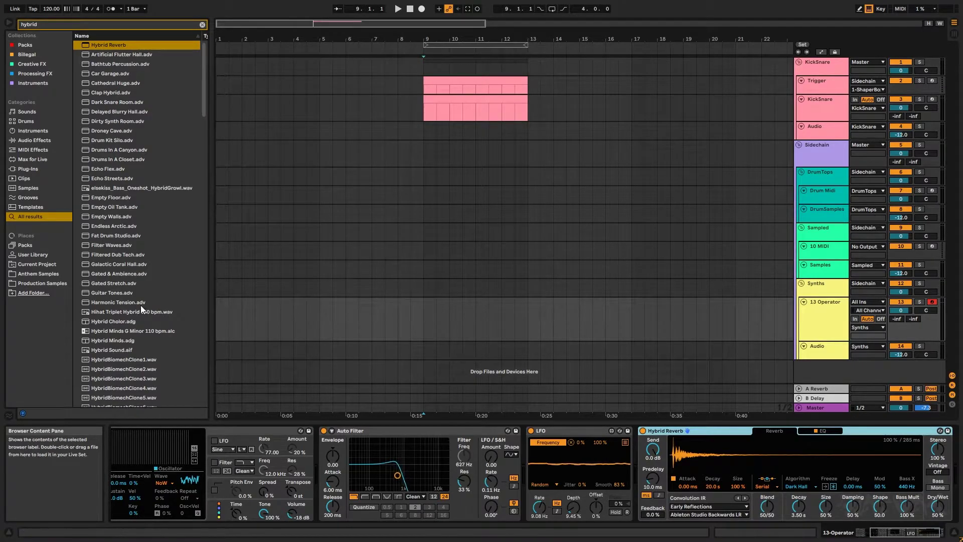
Step: Set Hybrid Reverb's convolution IR to Open Space LR from Bigger Spaces and its Dry/Wet to 17%
click(718, 506)
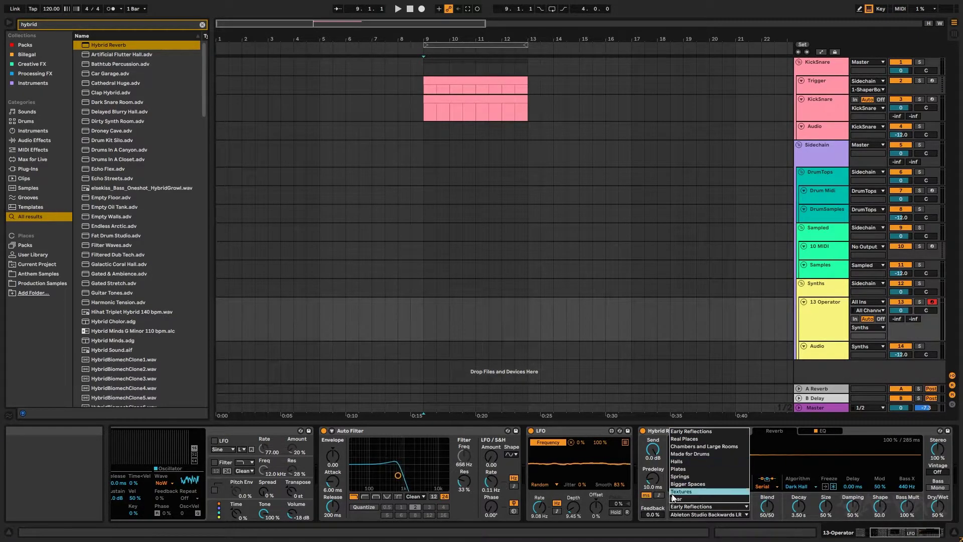
click(710, 485)
click(721, 512)
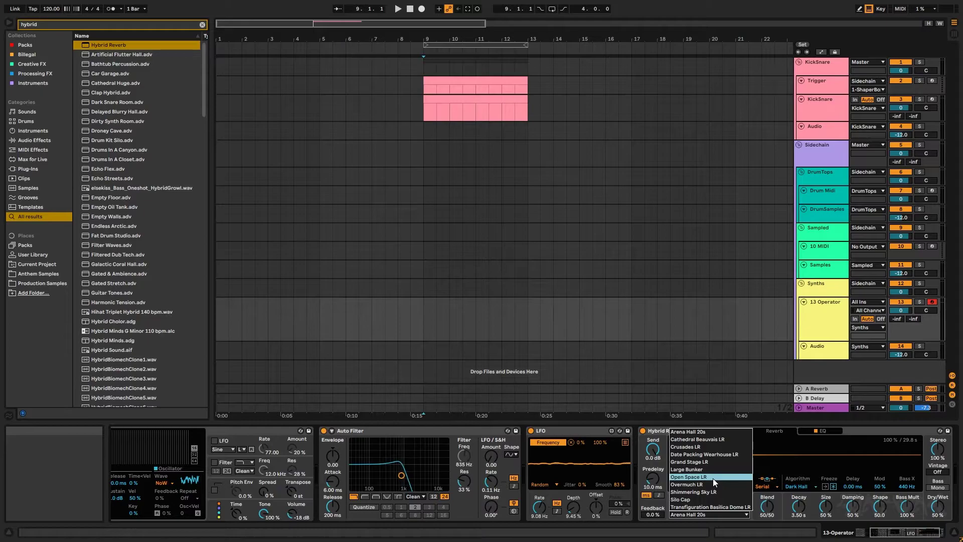
click(713, 478)
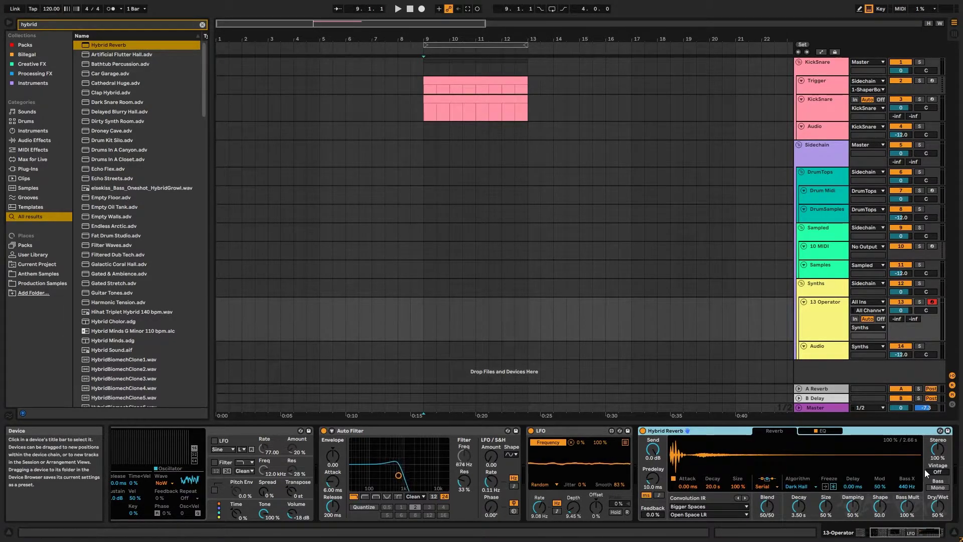
drag(935, 507, 935, 519)
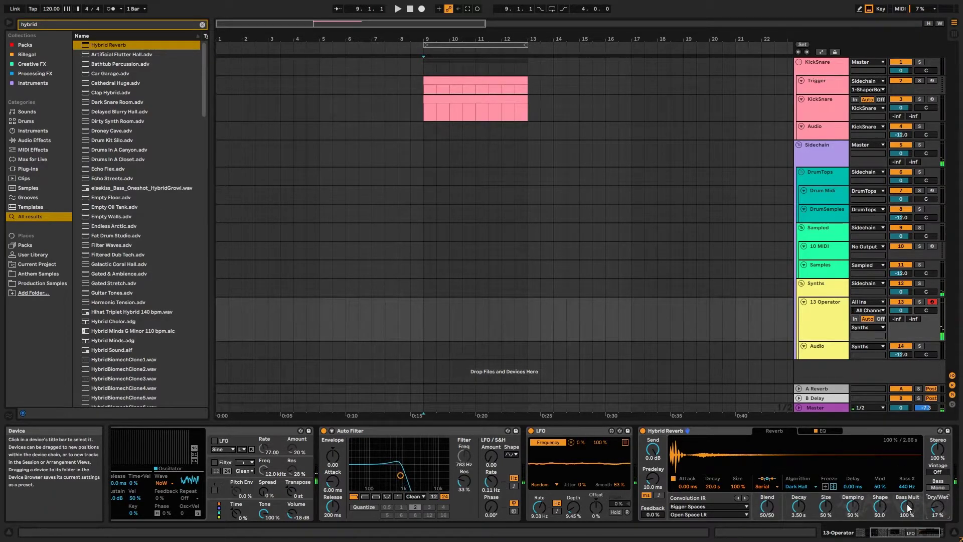
Step: Search the browser for "eq eight" and add EQ Eight after Hybrid Reverb at the end of the device chain
mouse_move(890, 533)
mouse_down()
mouse_move(901, 532)
mouse_move(881, 535)
mouse_move(903, 534)
mouse_up()
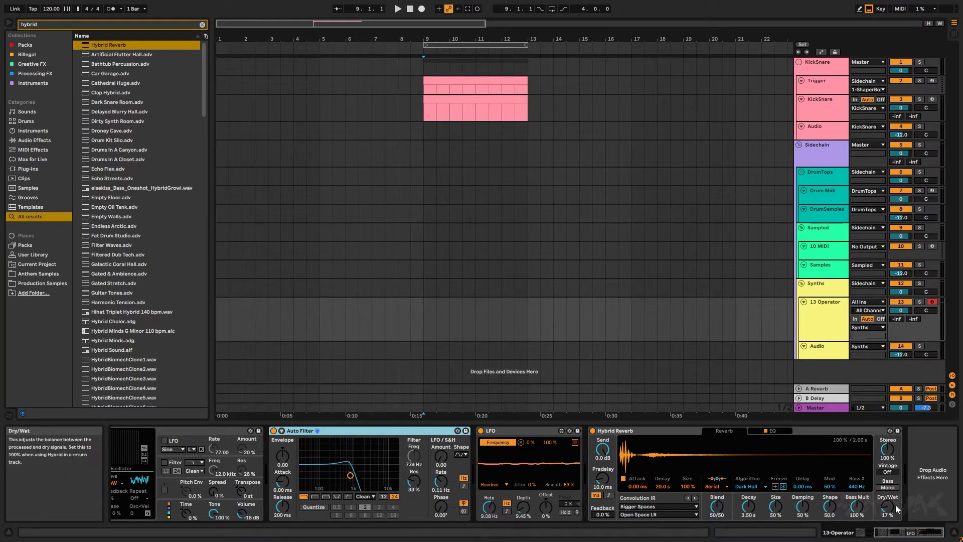
key(ctrl+f)
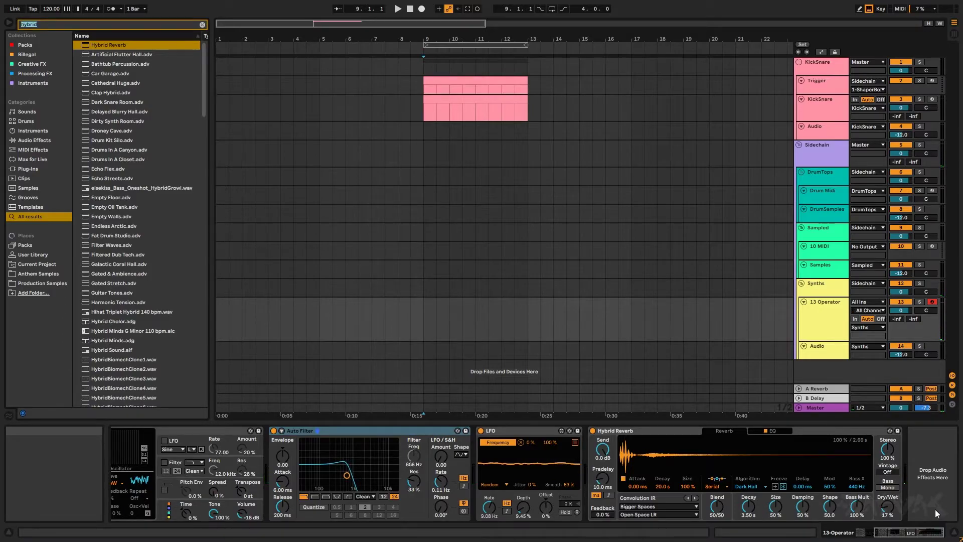
text(eq eight)
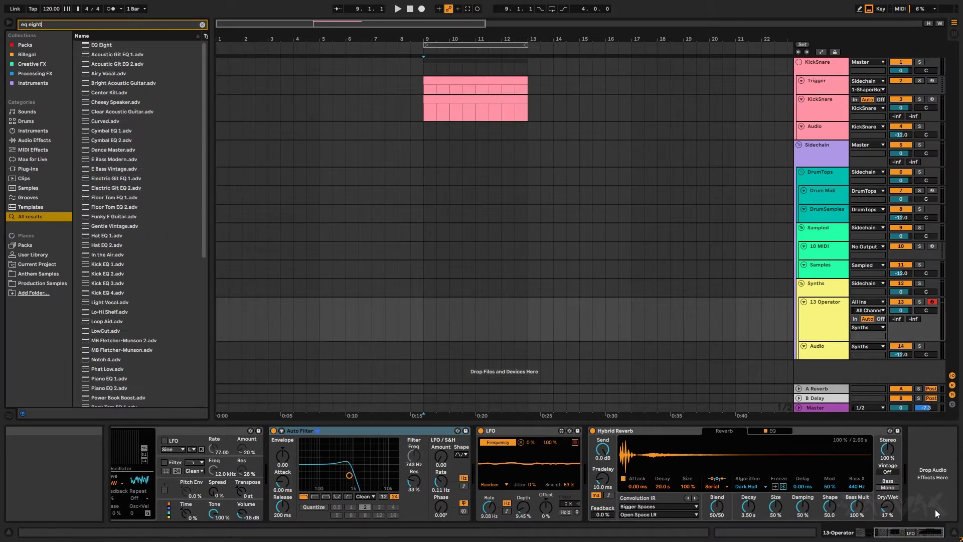
key(Down)
key(Return)
Step: Set EQ Eight's band 1 to a low cut at about 68.5 Hz and start playback to hear it
click(751, 508)
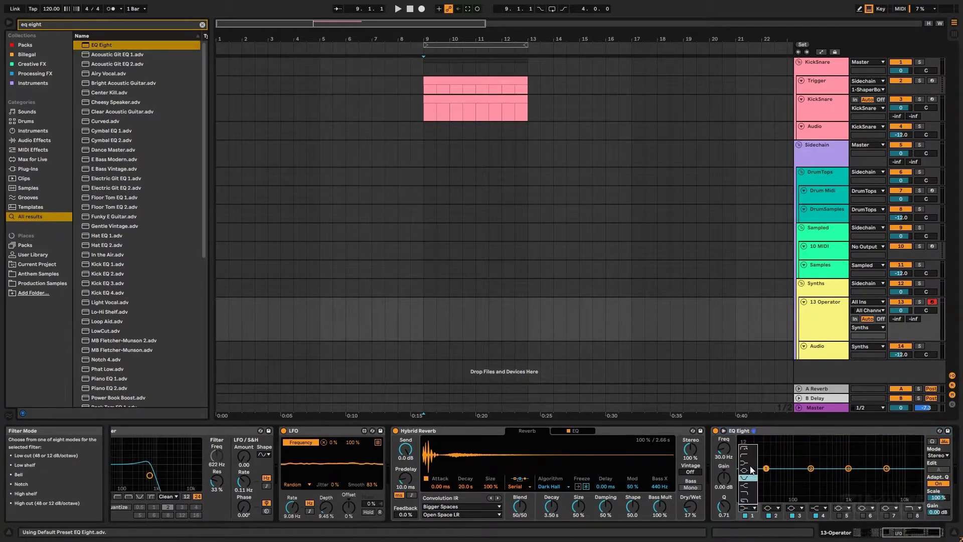
click(749, 451)
mouse_move(724, 448)
mouse_down()
mouse_move(724, 439)
mouse_move(724, 467)
mouse_move(723, 435)
mouse_move(723, 451)
mouse_up()
key(space)
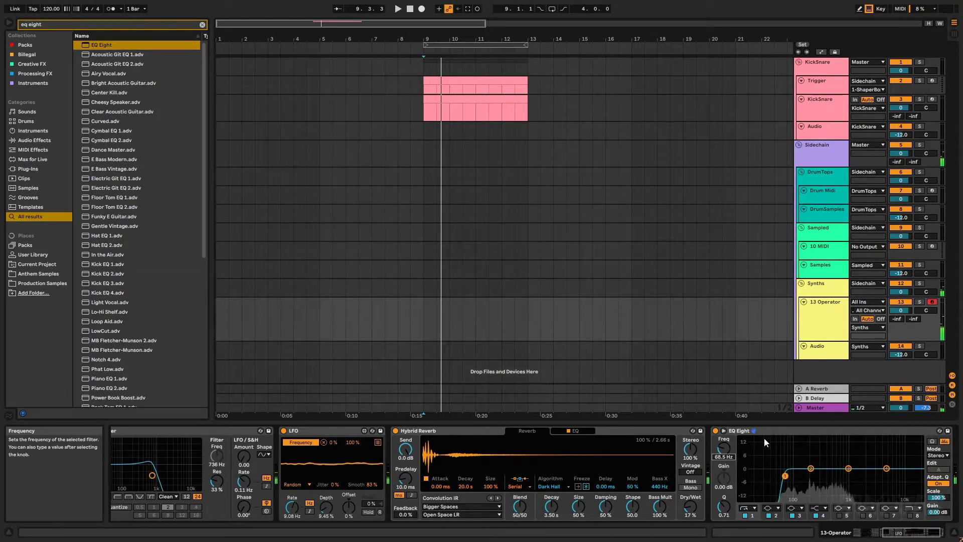
Step: Raise EQ Eight's band 1 low-cut frequency to about 122 Hz
click(780, 430)
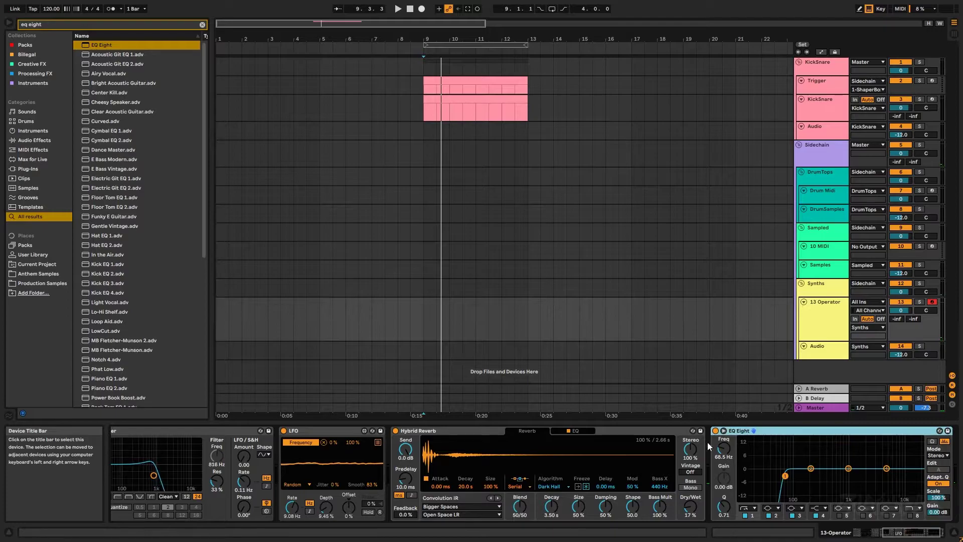
mouse_move(721, 450)
mouse_down()
mouse_move(721, 440)
mouse_move(724, 469)
mouse_move(724, 446)
mouse_up()
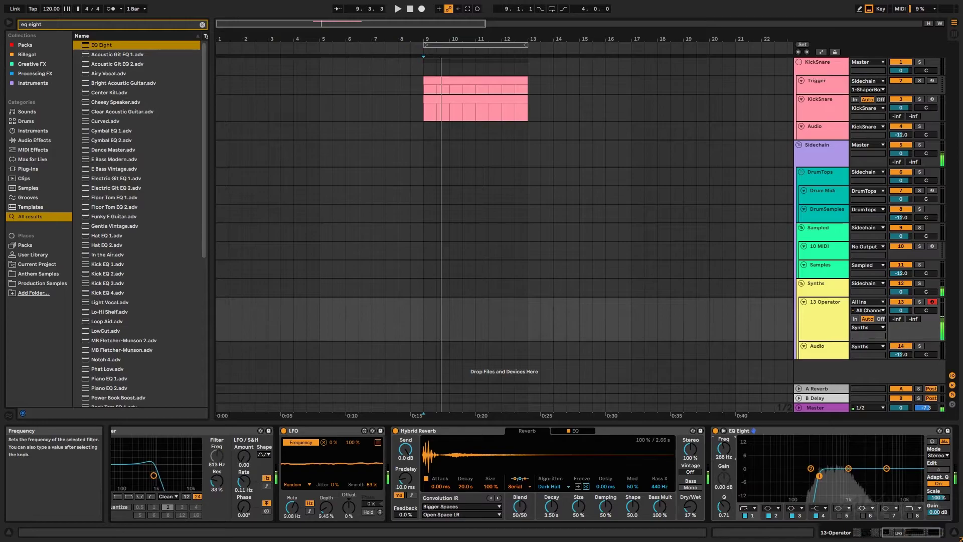
drag(724, 448, 719, 452)
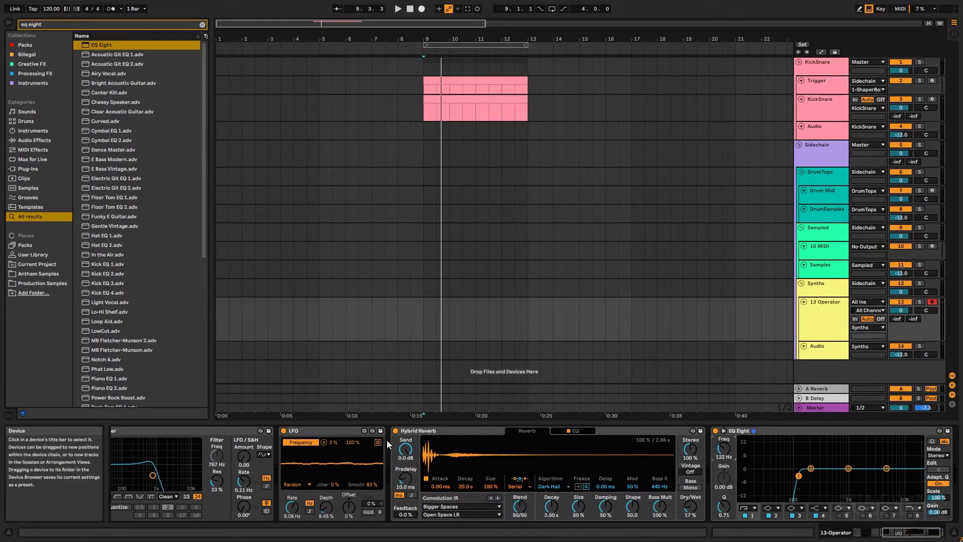
Step: Duplicate the LFO and move the copy after EQ Eight at the end of the device chain
click(351, 431)
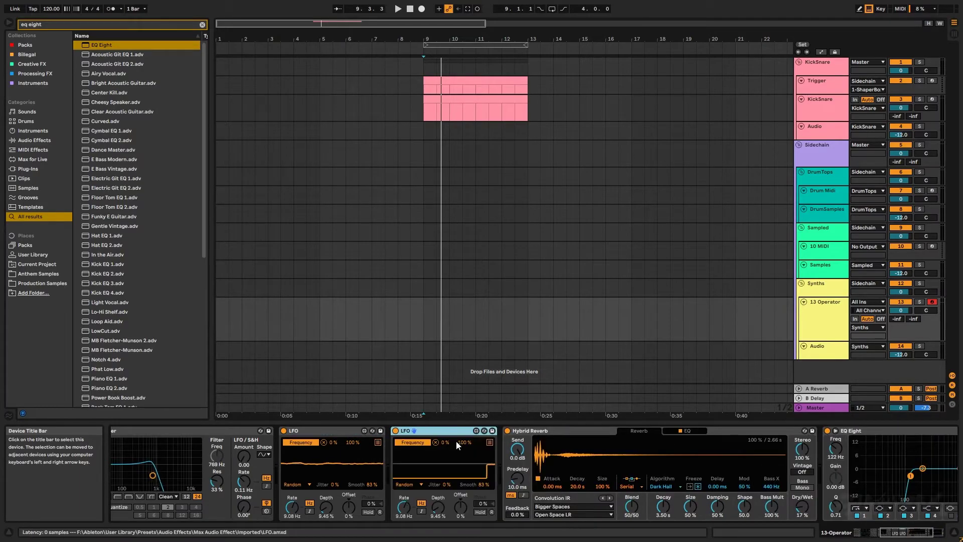
key(ctrl+d)
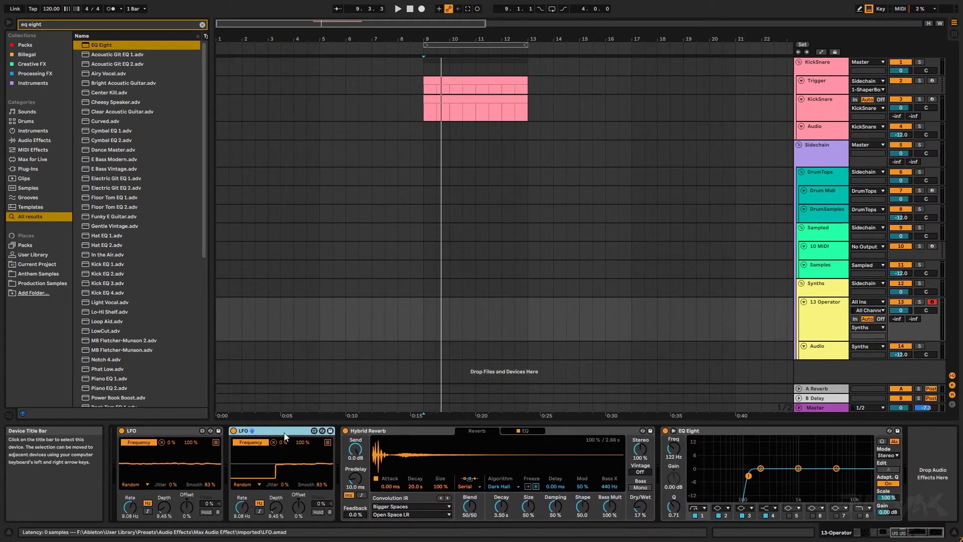
drag(449, 441, 920, 441)
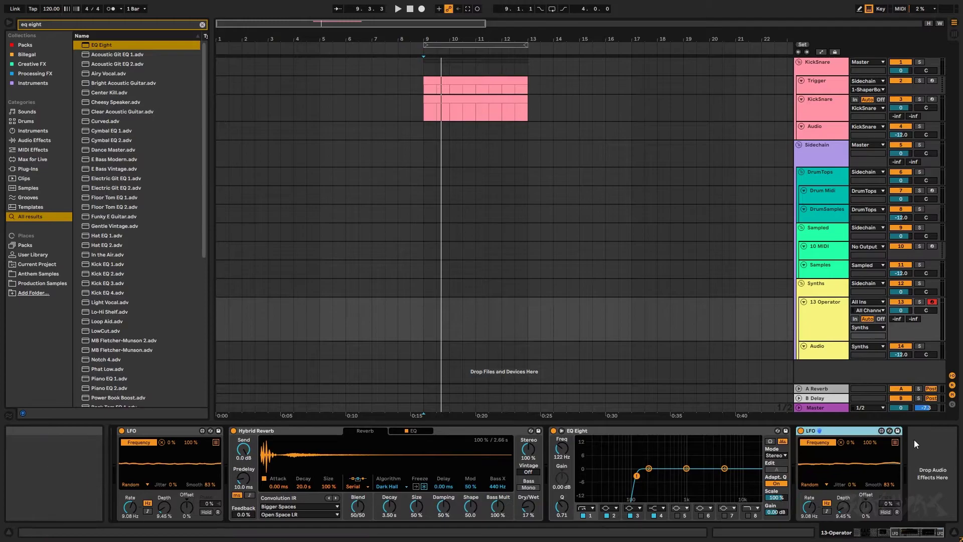
Step: Map the duplicated LFO to EQ Eight's band 1 frequency and, during playback, set its Depth to 1.57% and Offset to -32%
click(812, 440)
click(562, 449)
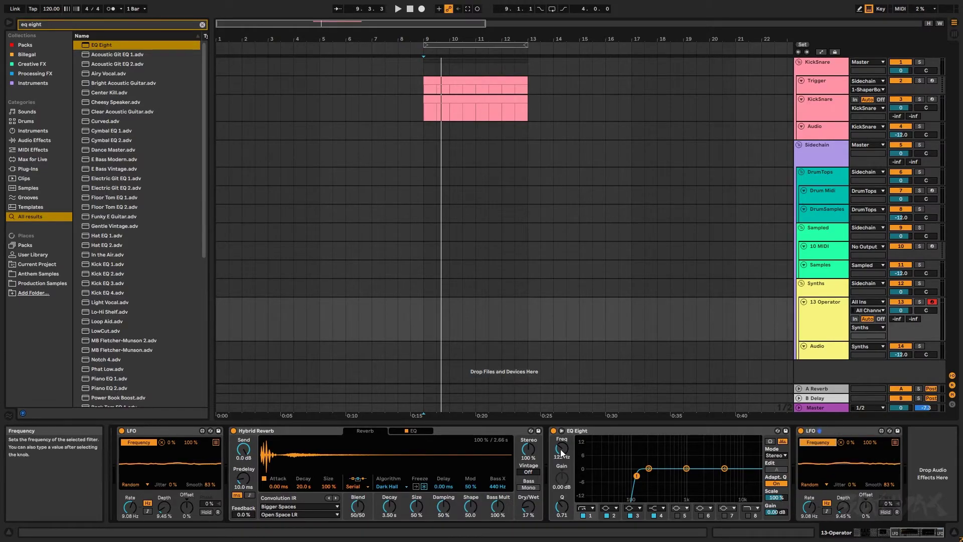
drag(867, 516, 867, 540)
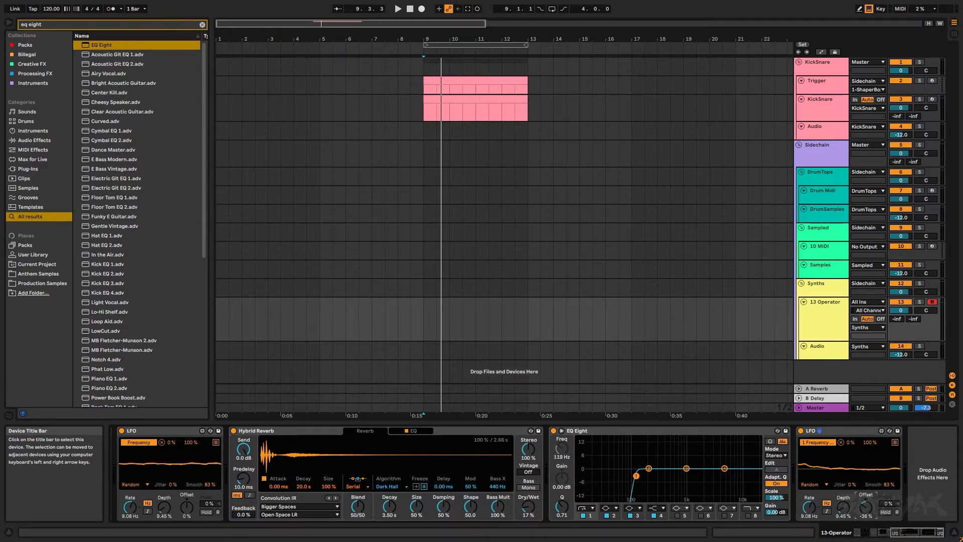
key(space)
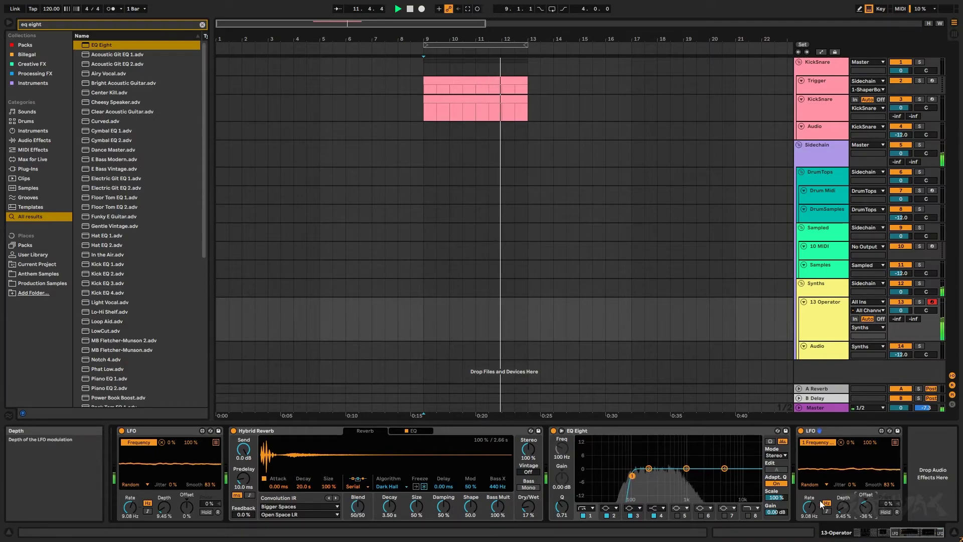
drag(844, 513, 866, 518)
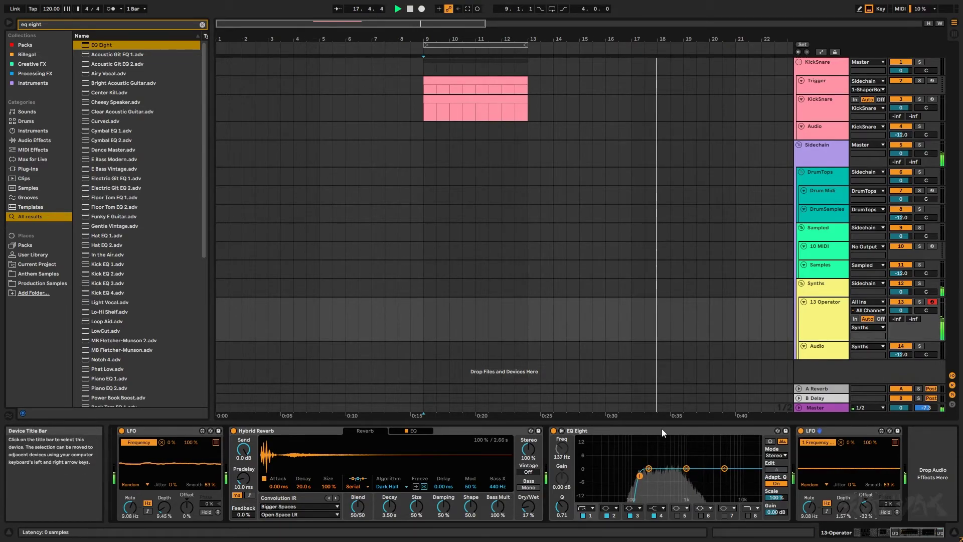
Step: Set the low cut in Hybrid Reverb's built-in EQ to about 219 Hz
click(419, 430)
drag(311, 498, 348, 491)
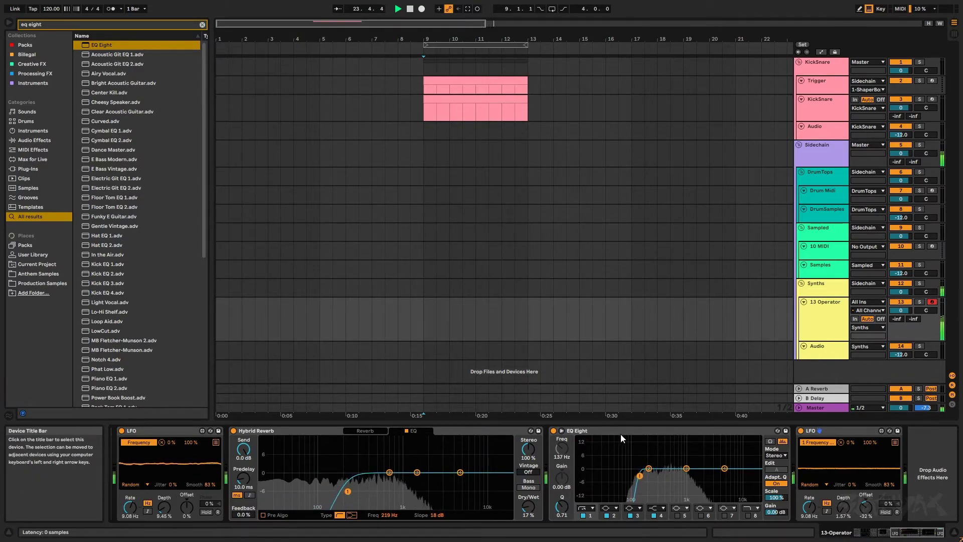
Step: Move EQ Eight and its LFO together in front of Hybrid Reverb, directly after the first LFO
click(638, 431)
click(808, 431)
shift+click(663, 434)
drag(622, 430, 303, 455)
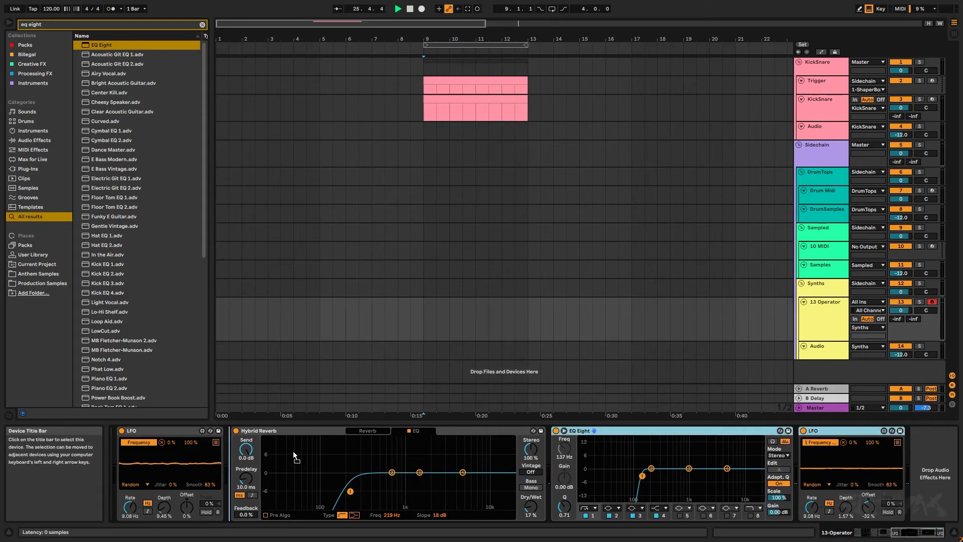
drag(230, 454, 230, 454)
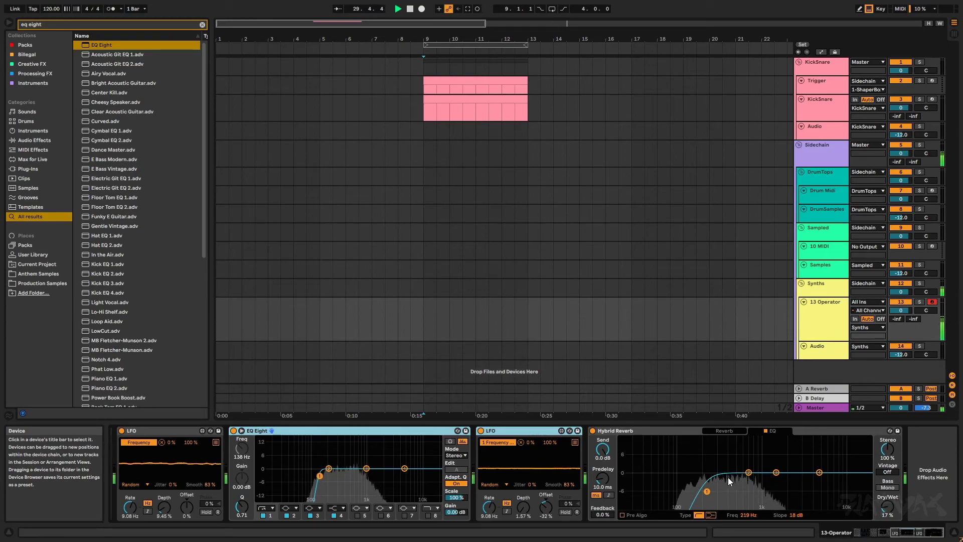
Step: Set Hybrid Reverb's Dry/Wet to 18% and the Offset of the LFO modulating Auto Filter to -3%
click(724, 431)
drag(888, 507, 888, 502)
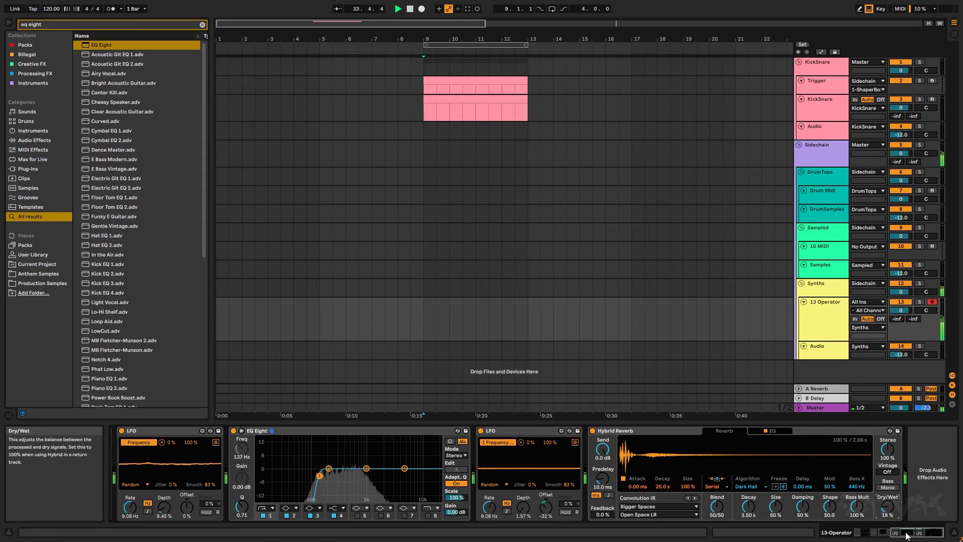
click(902, 537)
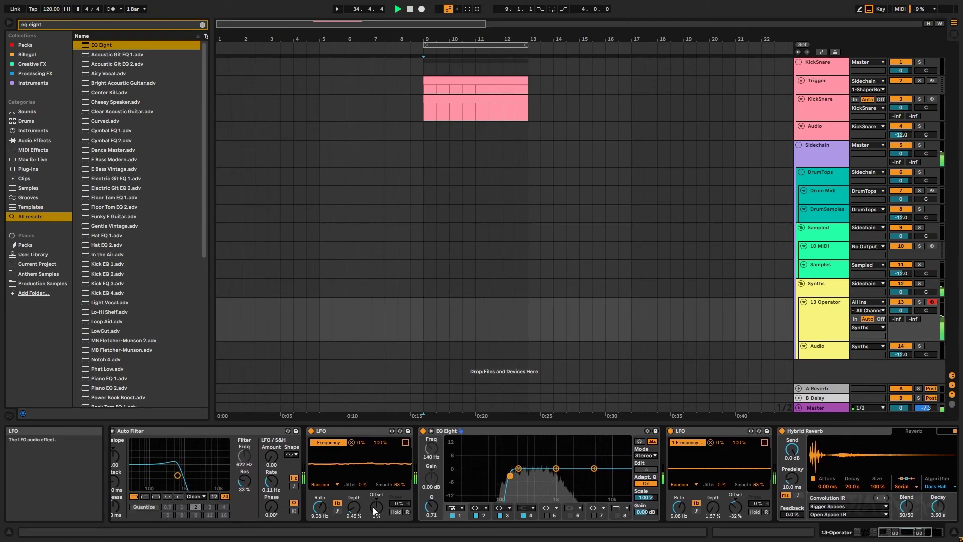
drag(378, 511, 377, 495)
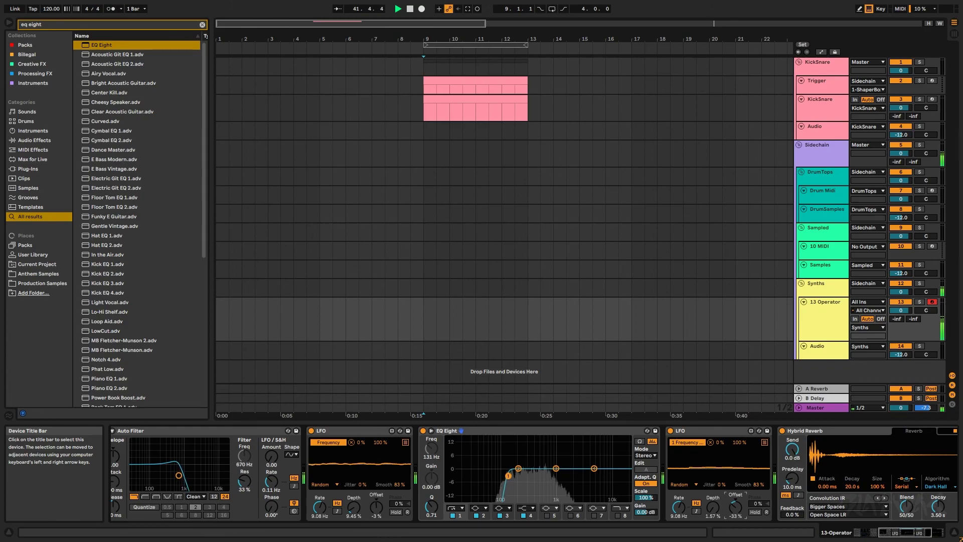
drag(904, 532, 822, 534)
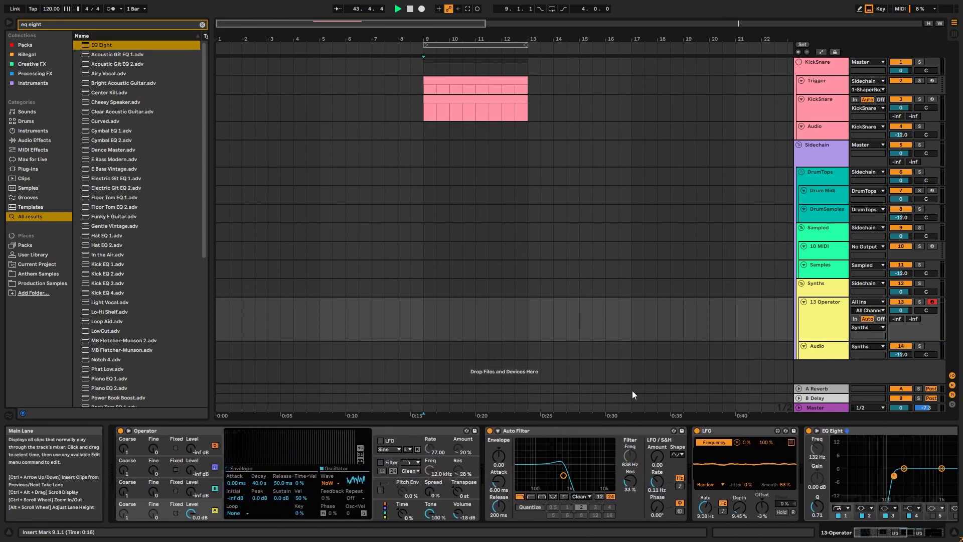